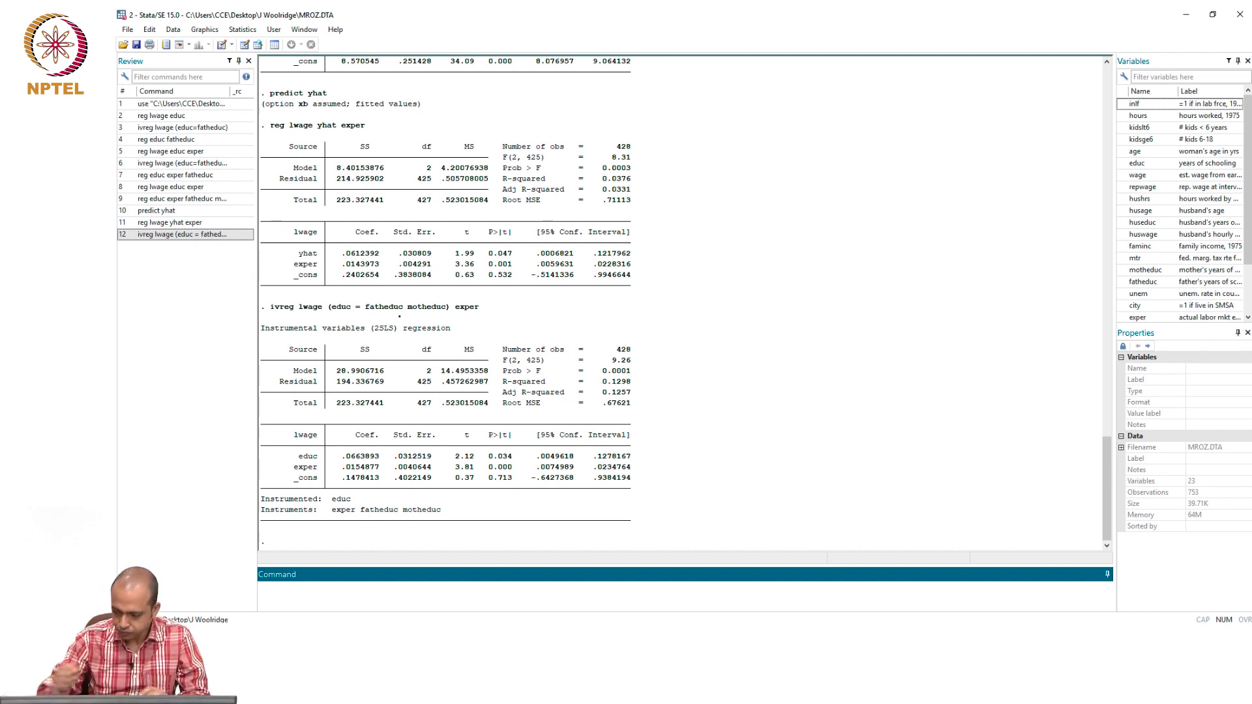
- On the blank third Journal page, handwrite the structural equation y1 = β0 + β1y2 + β2z1 + u1
{"action": "key", "text": "alt+Tab"}
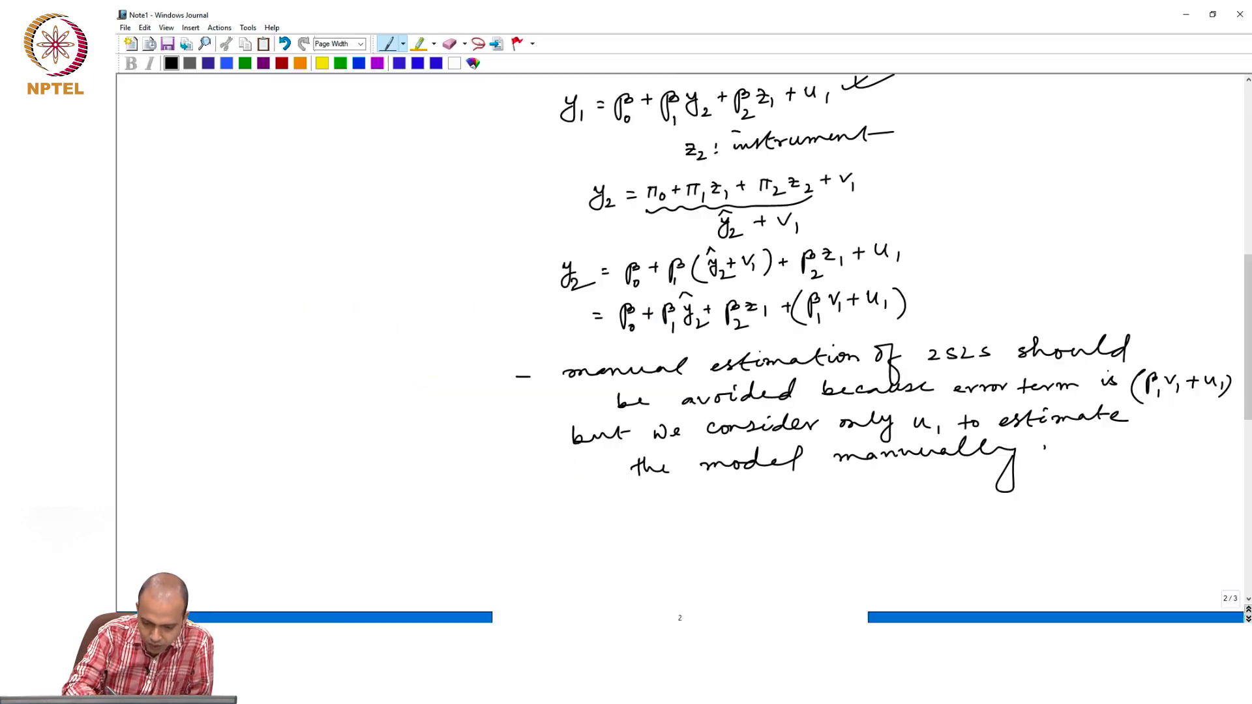
{"action": "key", "text": "Page_Down"}
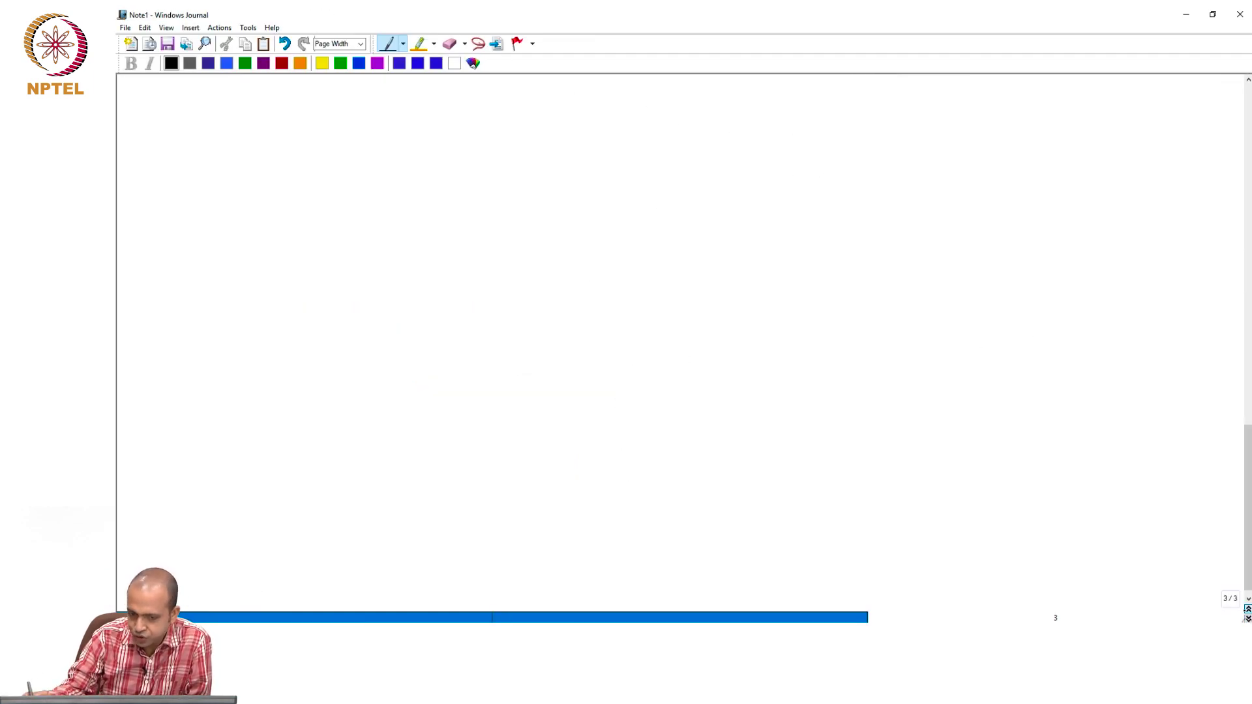
{"action": "mouse_move", "coordinate": [583, 96]}
{"action": "left_mouse_down"}
{"action": "mouse_move", "coordinate": [649, 91]}
{"action": "mouse_move", "coordinate": [651, 117]}
{"action": "mouse_move", "coordinate": [686, 87]}
{"action": "mouse_move", "coordinate": [692, 122]}
{"action": "mouse_move", "coordinate": [744, 95]}
{"action": "left_mouse_up"}
{"action": "mouse_move", "coordinate": [738, 90]}
{"action": "left_mouse_down"}
{"action": "mouse_move", "coordinate": [738, 103]}
{"action": "mouse_move", "coordinate": [756, 88]}
{"action": "mouse_move", "coordinate": [769, 116]}
{"action": "mouse_move", "coordinate": [772, 97]}
{"action": "mouse_move", "coordinate": [788, 104]}
{"action": "mouse_move", "coordinate": [831, 85]}
{"action": "left_mouse_up"}
{"action": "left_click_drag", "start_coordinate": [839, 93], "coordinate": [840, 96]}
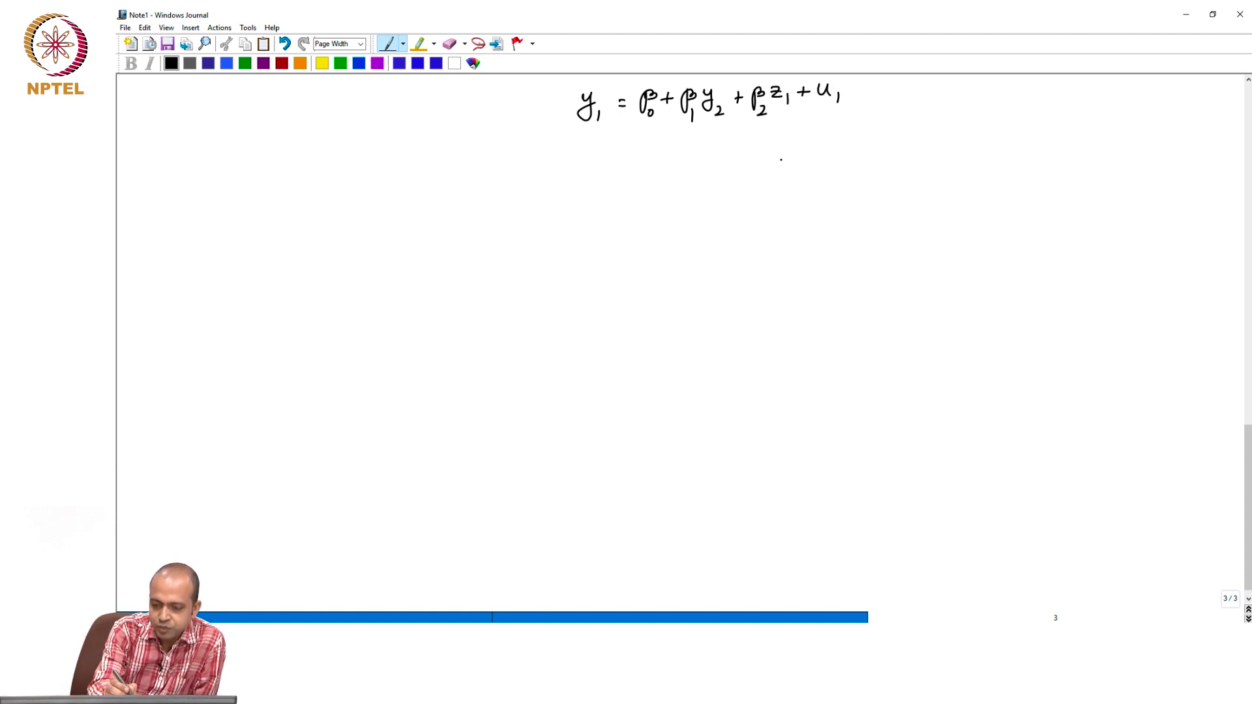
- Below it, handwrite the reduced form y2 = π0 + π1z1 + π2z2 + v1, underlining z2
{"action": "mouse_move", "coordinate": [613, 155]}
{"action": "left_mouse_down"}
{"action": "mouse_move", "coordinate": [607, 175]}
{"action": "mouse_move", "coordinate": [634, 179]}
{"action": "mouse_move", "coordinate": [654, 162]}
{"action": "left_mouse_up"}
{"action": "left_click_drag", "start_coordinate": [646, 169], "coordinate": [705, 160]}
{"action": "mouse_move", "coordinate": [700, 154]}
{"action": "left_mouse_down"}
{"action": "mouse_move", "coordinate": [715, 167]}
{"action": "mouse_move", "coordinate": [731, 153]}
{"action": "left_mouse_up"}
{"action": "mouse_move", "coordinate": [725, 154]}
{"action": "left_mouse_down"}
{"action": "mouse_move", "coordinate": [729, 173]}
{"action": "mouse_move", "coordinate": [785, 161]}
{"action": "left_mouse_up"}
{"action": "mouse_move", "coordinate": [785, 151]}
{"action": "left_mouse_down"}
{"action": "mouse_move", "coordinate": [799, 149]}
{"action": "mouse_move", "coordinate": [796, 169]}
{"action": "left_mouse_up"}
{"action": "mouse_move", "coordinate": [796, 165]}
{"action": "left_mouse_down"}
{"action": "mouse_move", "coordinate": [863, 169]}
{"action": "mouse_move", "coordinate": [851, 149]}
{"action": "left_mouse_up"}
{"action": "mouse_move", "coordinate": [843, 143]}
{"action": "left_mouse_down"}
{"action": "mouse_move", "coordinate": [844, 155]}
{"action": "mouse_move", "coordinate": [876, 139]}
{"action": "mouse_move", "coordinate": [877, 160]}
{"action": "left_mouse_up"}
- Finish the v1 term, draw an arrow from v1 to u1, and write u1 = δ0 + beneath
{"action": "left_click", "coordinate": [904, 159]}
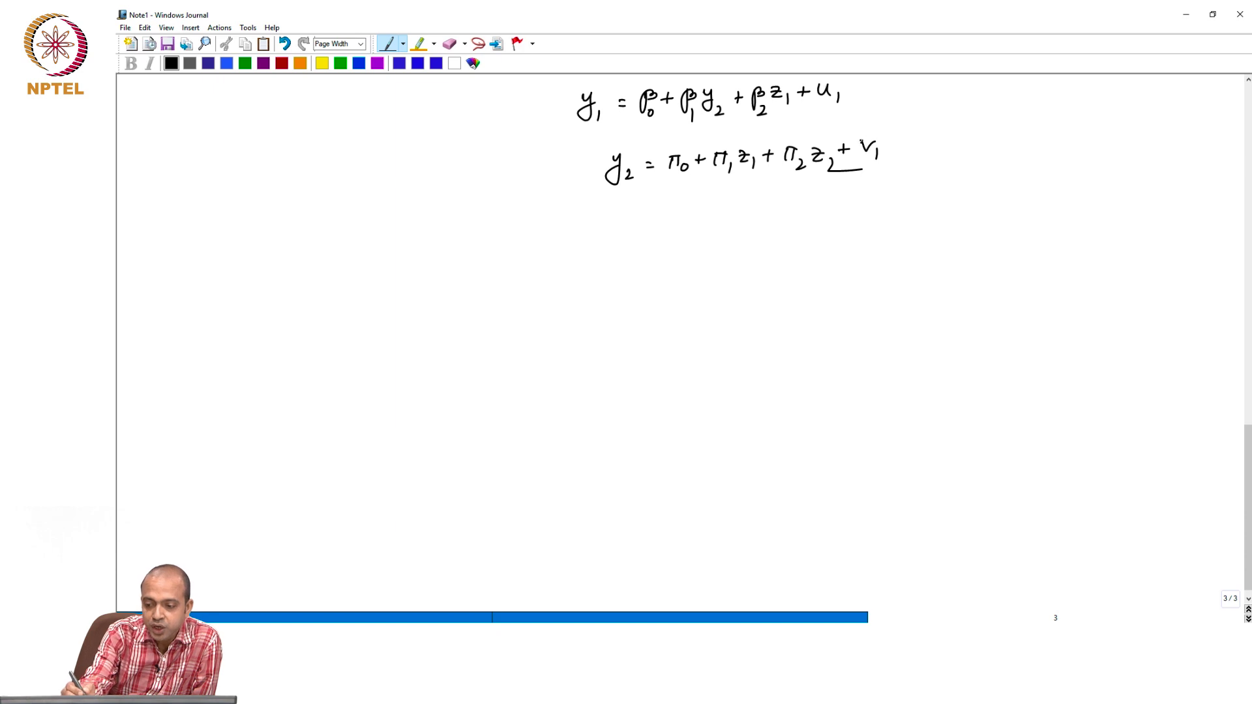
{"action": "mouse_move", "coordinate": [879, 139]}
{"action": "left_mouse_down"}
{"action": "mouse_move", "coordinate": [878, 99]}
{"action": "mouse_move", "coordinate": [845, 92]}
{"action": "left_mouse_up"}
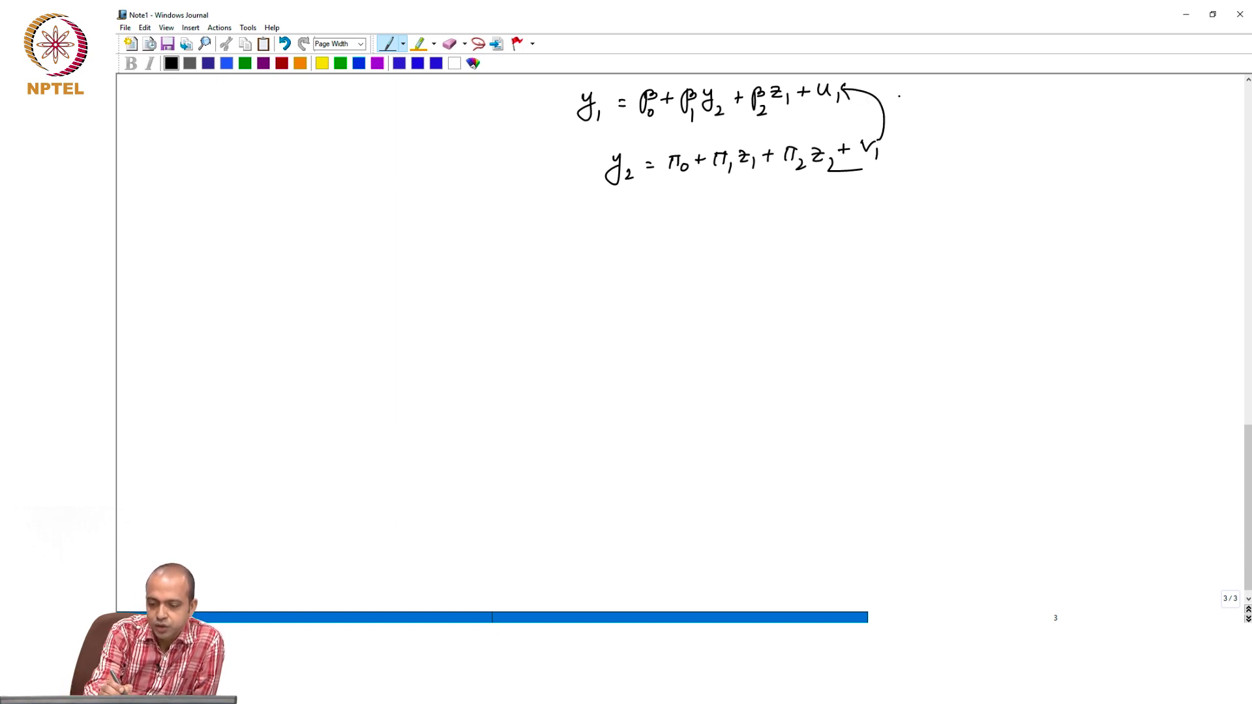
{"action": "mouse_move", "coordinate": [634, 219]}
{"action": "left_mouse_down"}
{"action": "mouse_move", "coordinate": [655, 233]}
{"action": "mouse_move", "coordinate": [707, 227]}
{"action": "mouse_move", "coordinate": [716, 201]}
{"action": "mouse_move", "coordinate": [721, 231]}
{"action": "mouse_move", "coordinate": [739, 221]}
{"action": "left_mouse_up"}
{"action": "mouse_move", "coordinate": [735, 215]}
{"action": "left_mouse_down"}
{"action": "mouse_move", "coordinate": [735, 226]}
{"action": "mouse_move", "coordinate": [786, 207]}
{"action": "mouse_move", "coordinate": [790, 227]}
{"action": "left_mouse_up"}
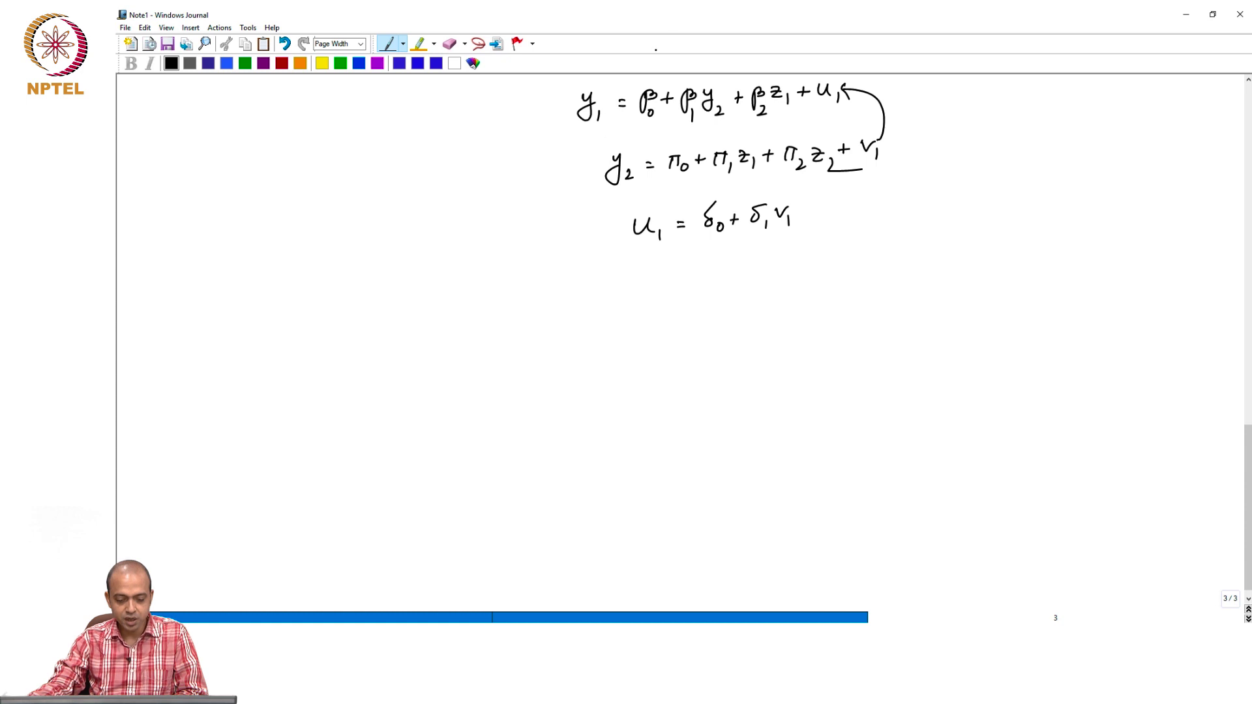
- Minimize Journal and, in Stata, run reg educ fatheduc (fatheduc coefficient .2824277)
{"action": "left_click", "coordinate": [122, 15]}
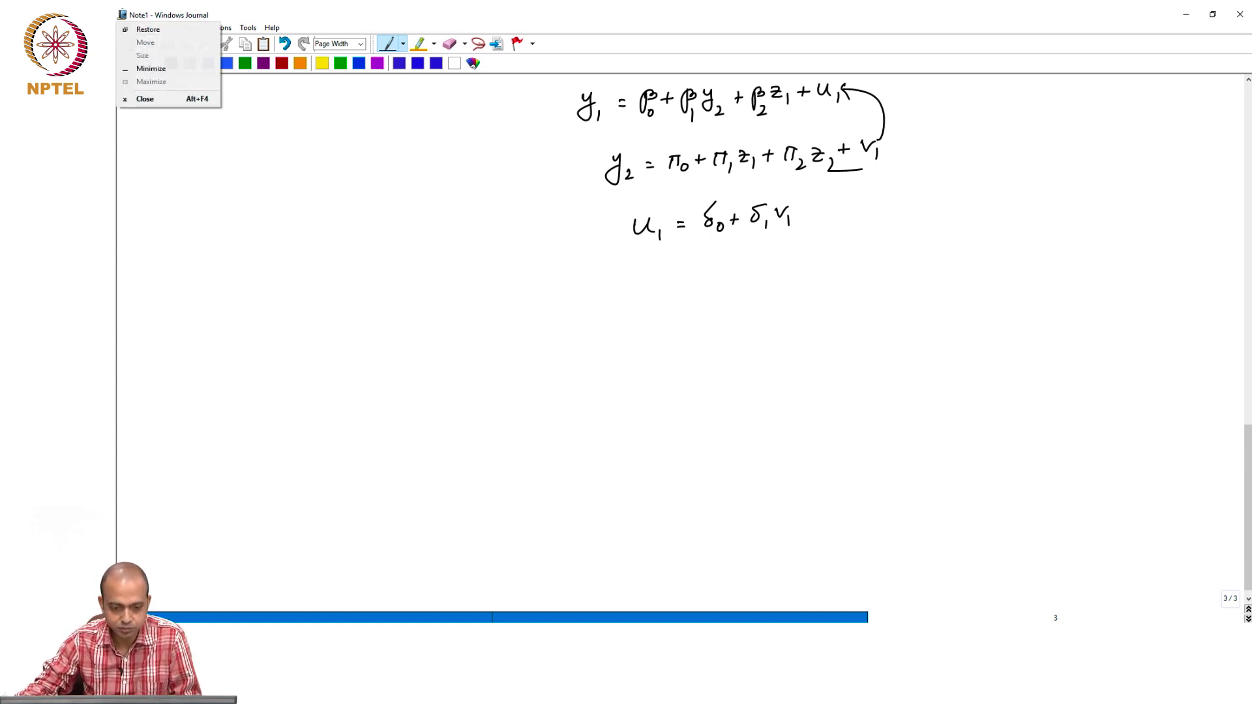
{"action": "left_click", "coordinate": [323, 245]}
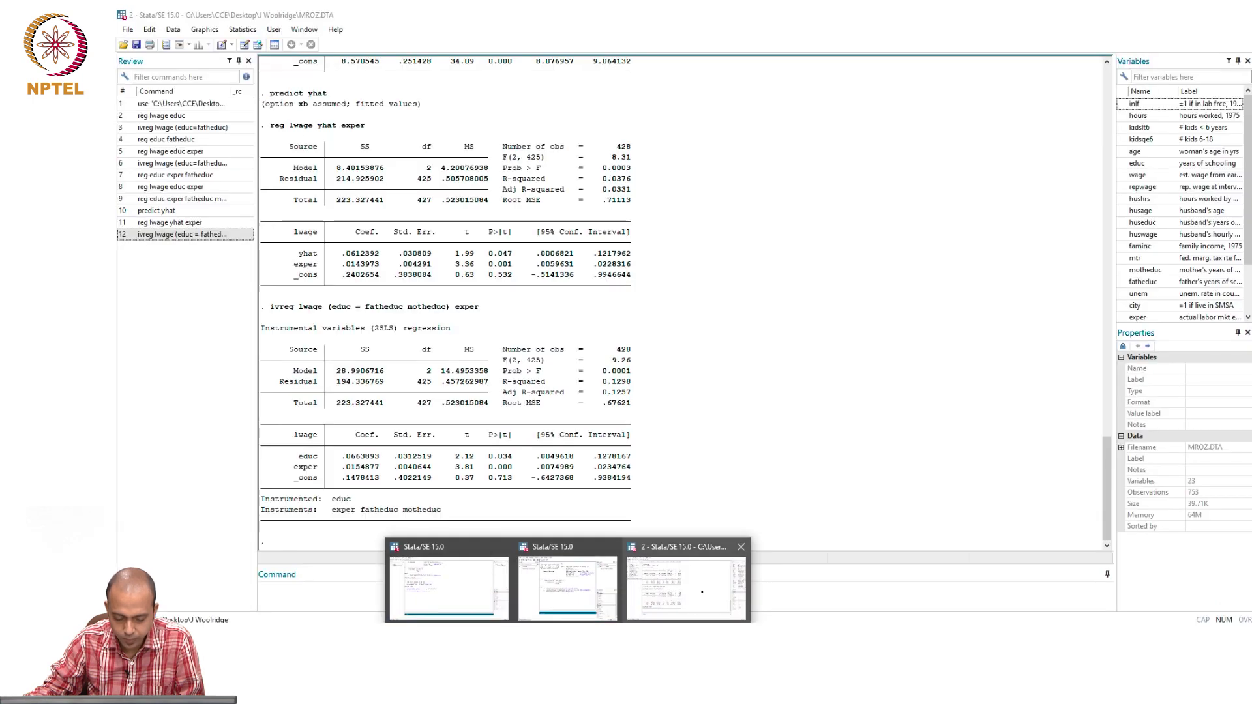
{"action": "left_click", "coordinate": [702, 592]}
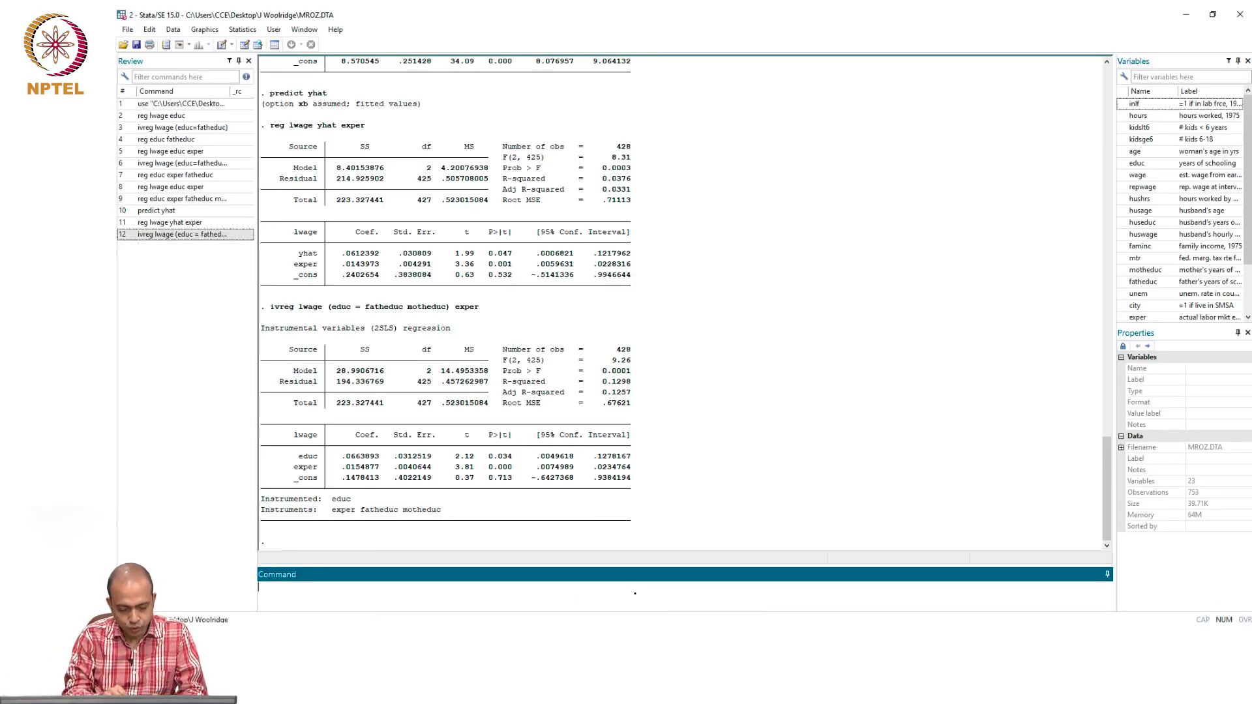
{"action": "type", "text": "reg"}
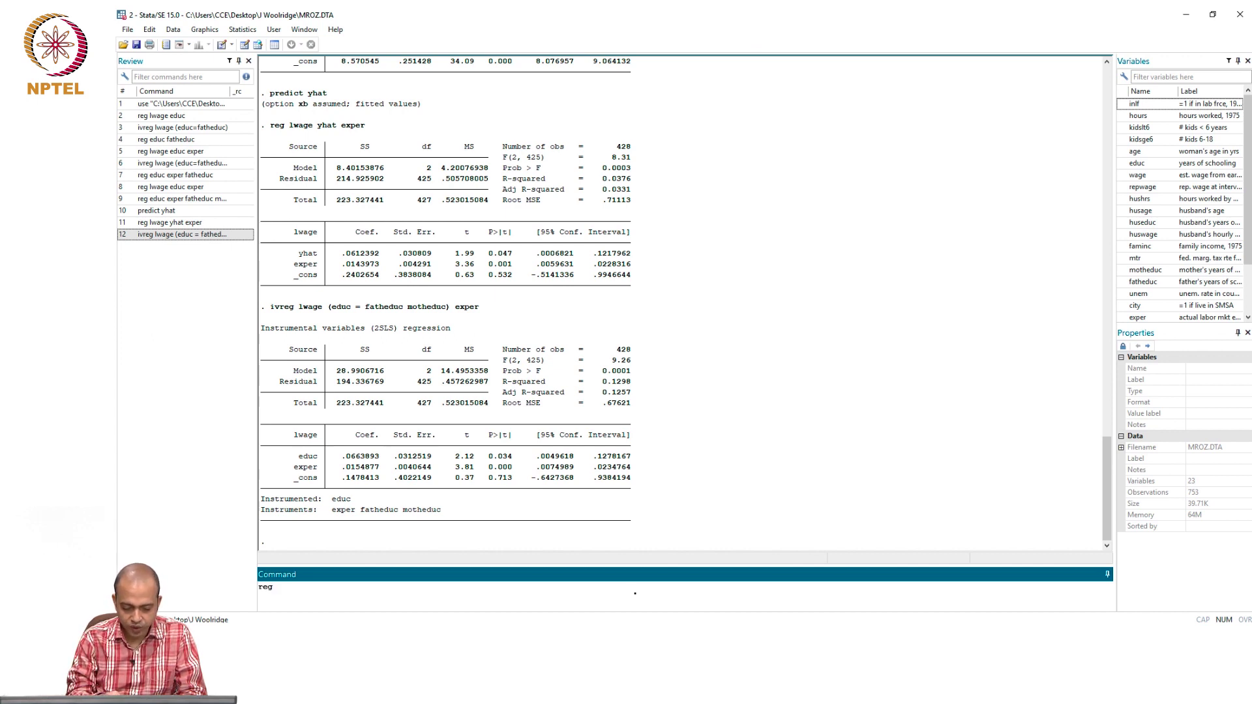
{"action": "type", "text": " educ"}
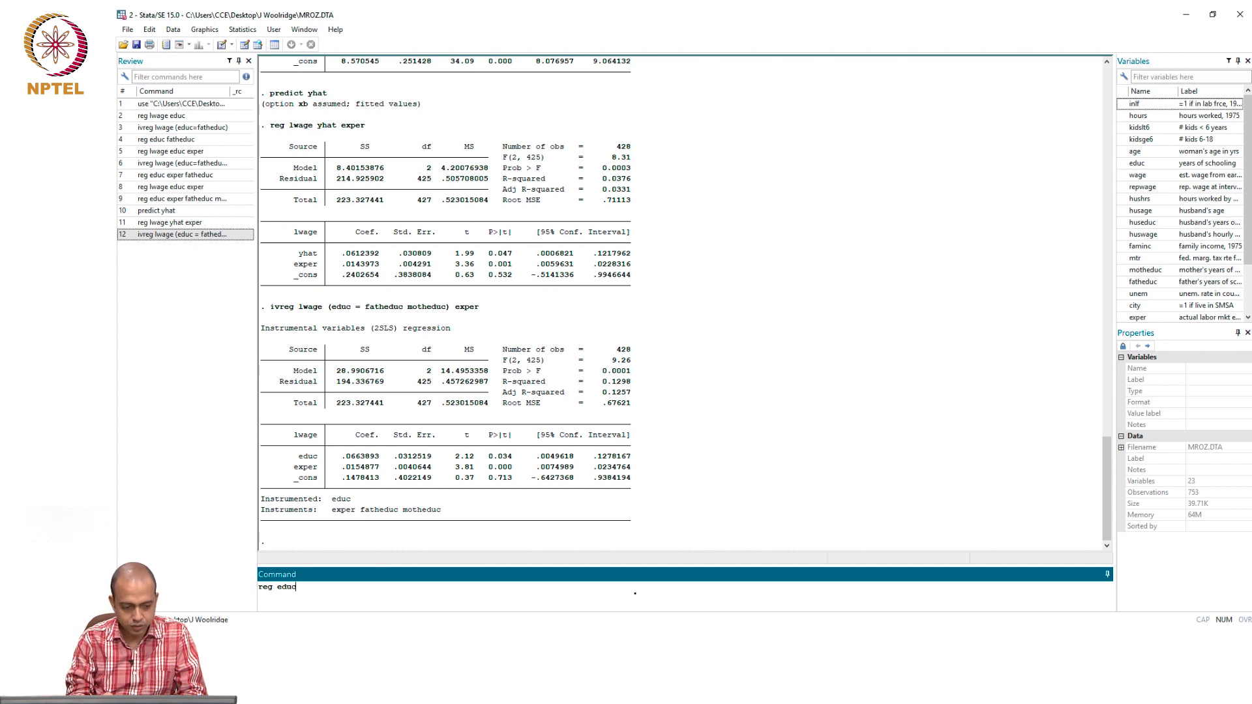
{"action": "type", "text": " fatheduc"}
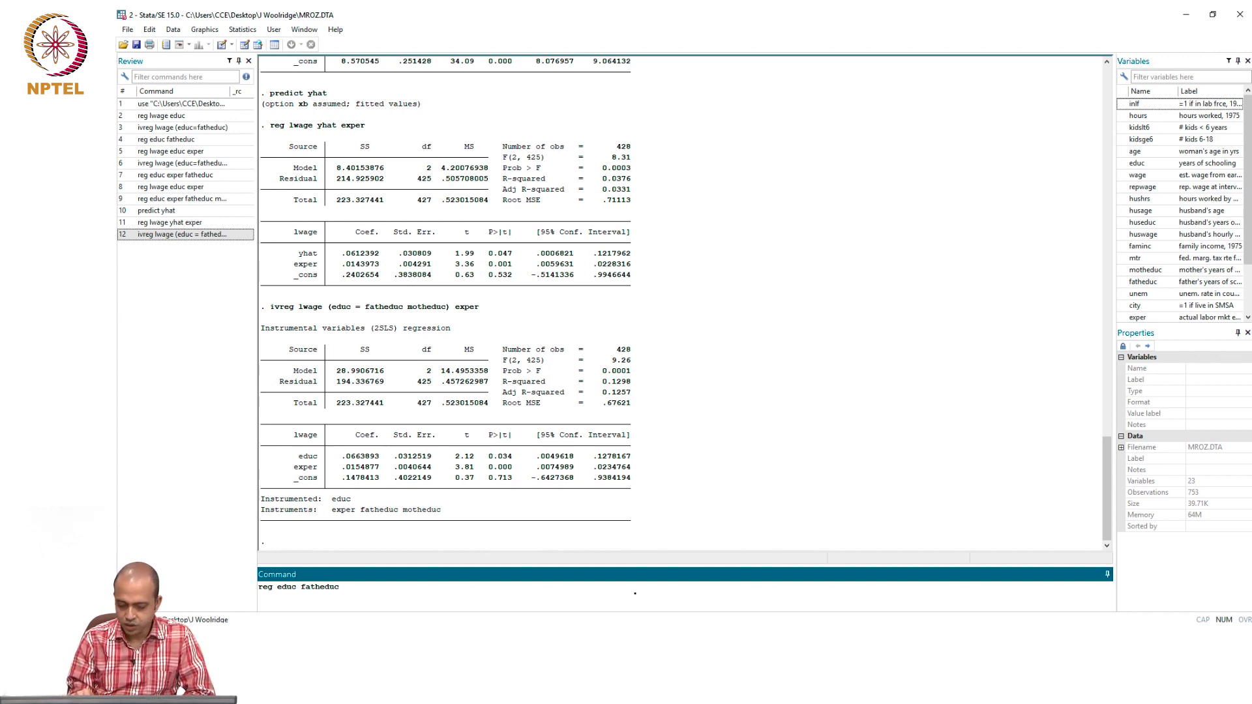
{"action": "key", "text": "Return"}
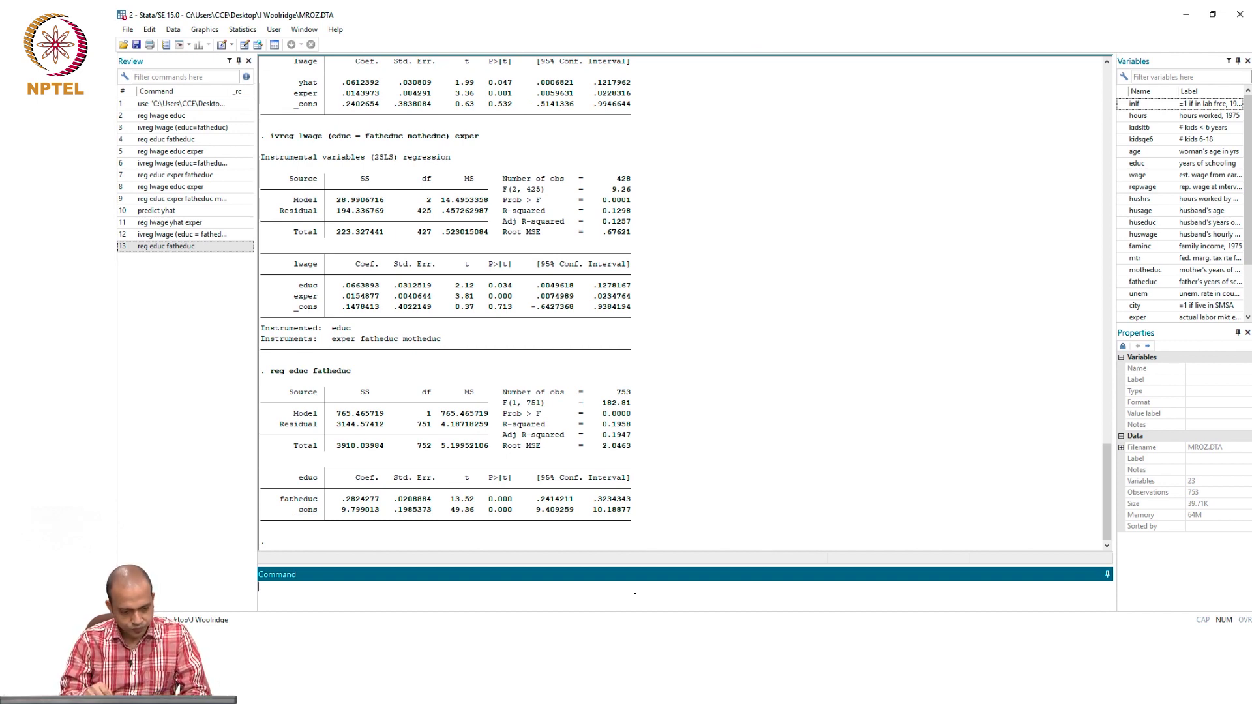
- Run predict v,residual to save the first-stage residuals as variable v
{"action": "type", "text": "predict"}
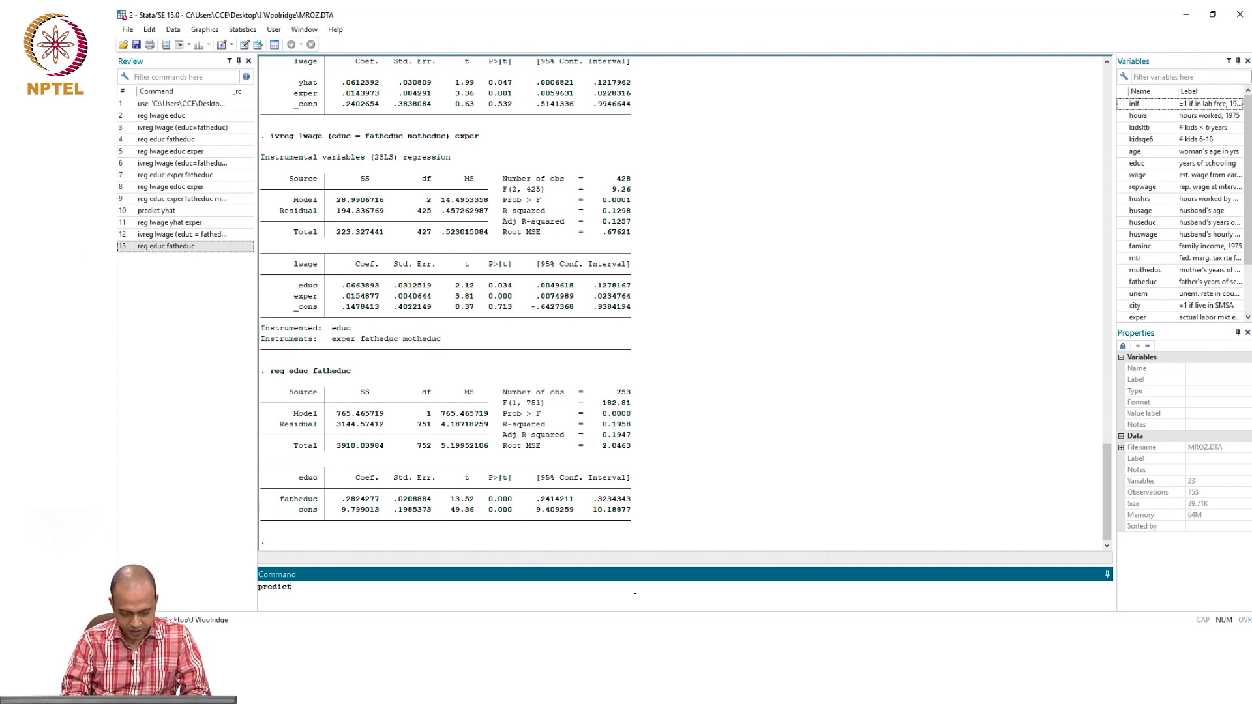
{"action": "type", "text": " v,residual"}
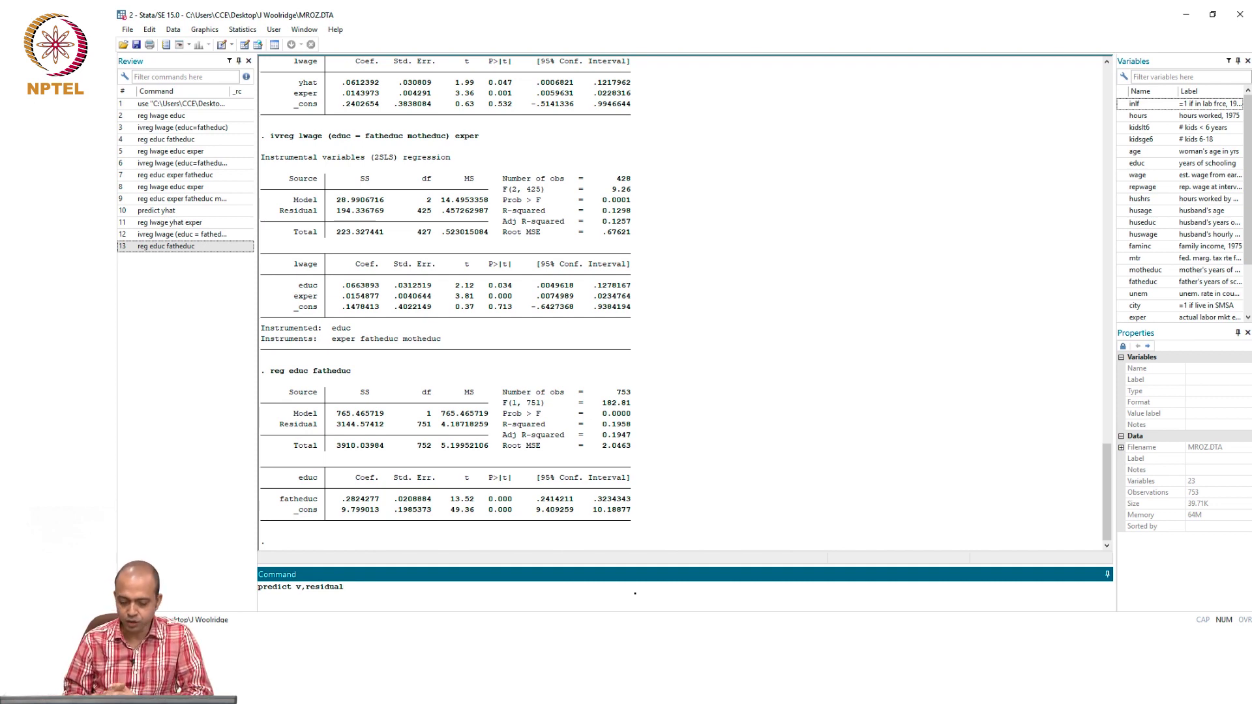
{"action": "key", "text": "Return"}
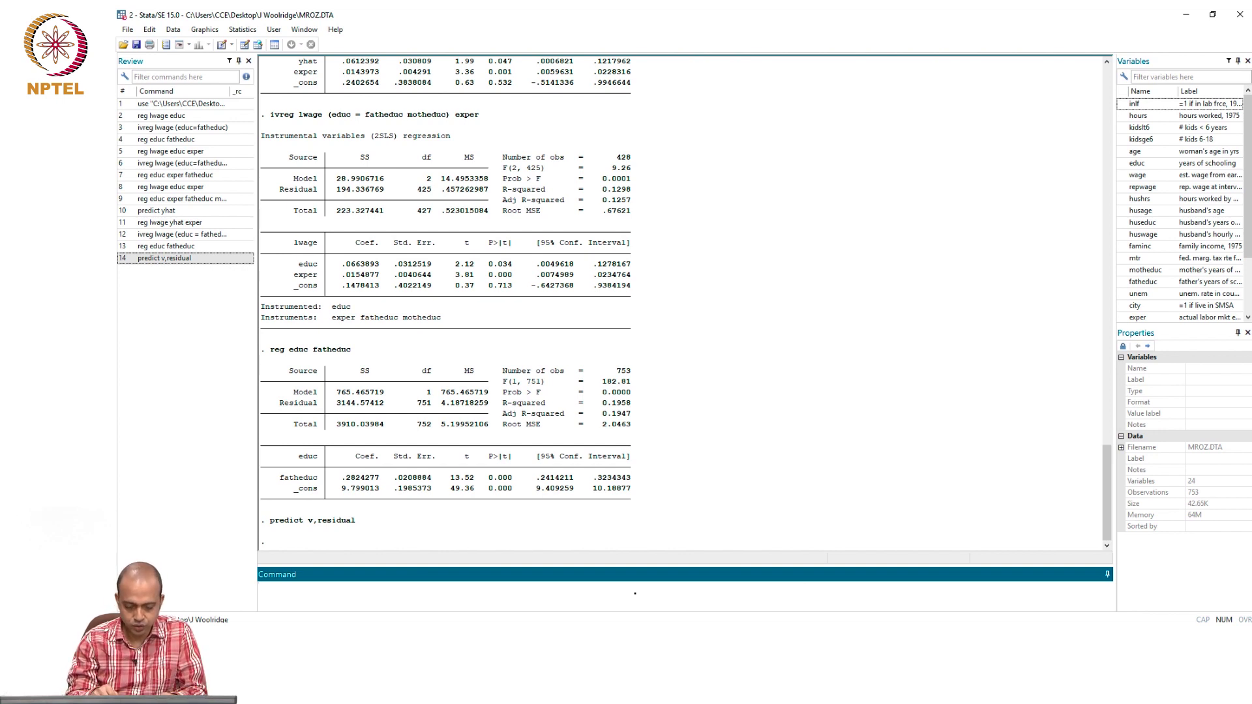
- Enter reg lwage educ v to regress lwage on educ and the residual v
{"action": "type", "text": "reg"}
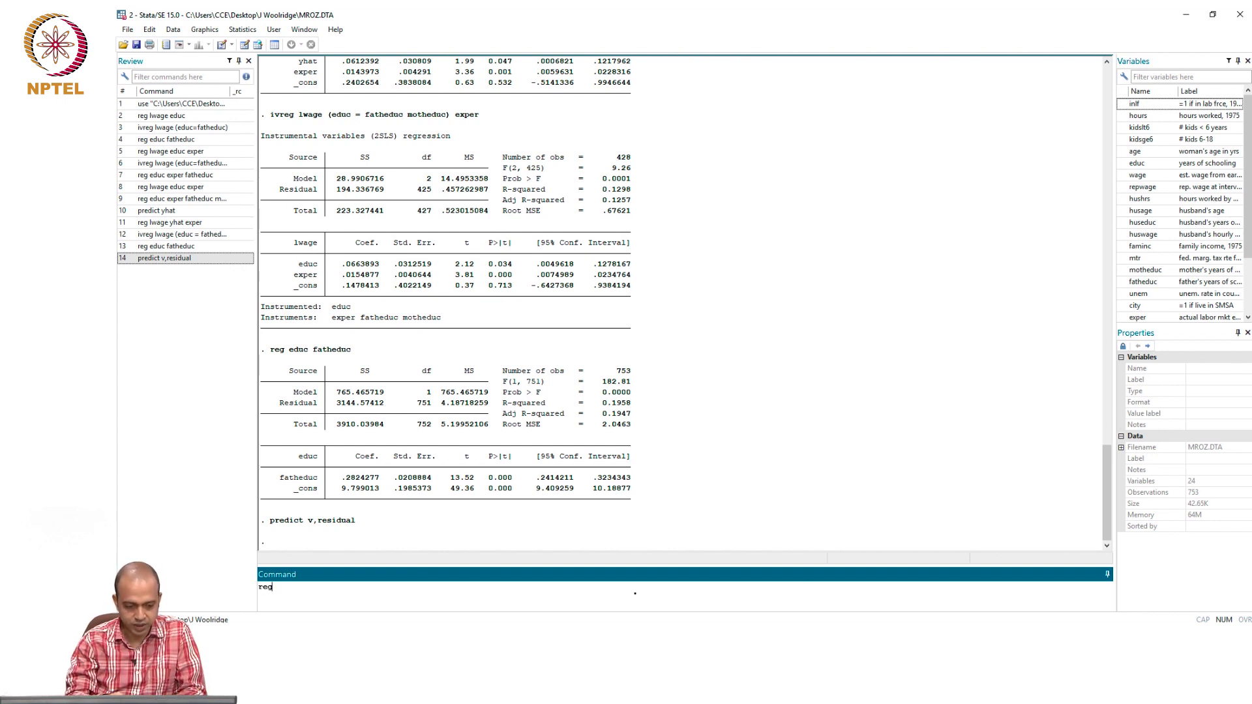
{"action": "type", "text": " lwage"}
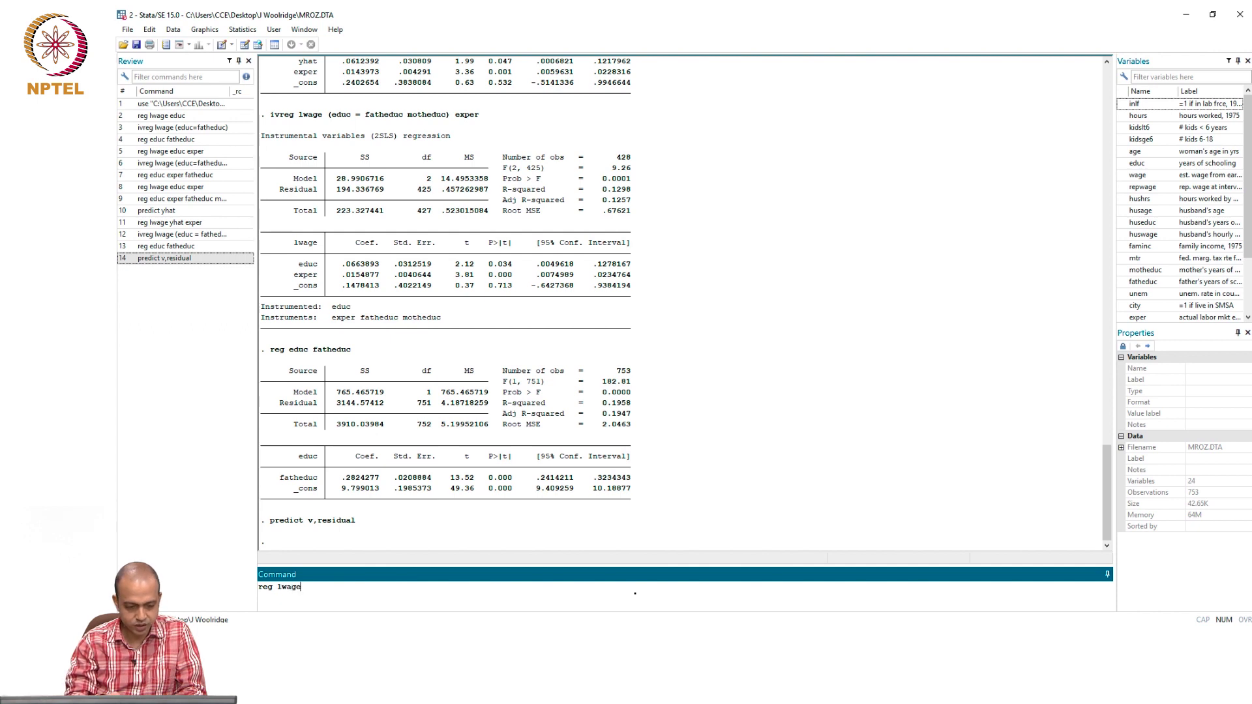
{"action": "type", "text": " educ v"}
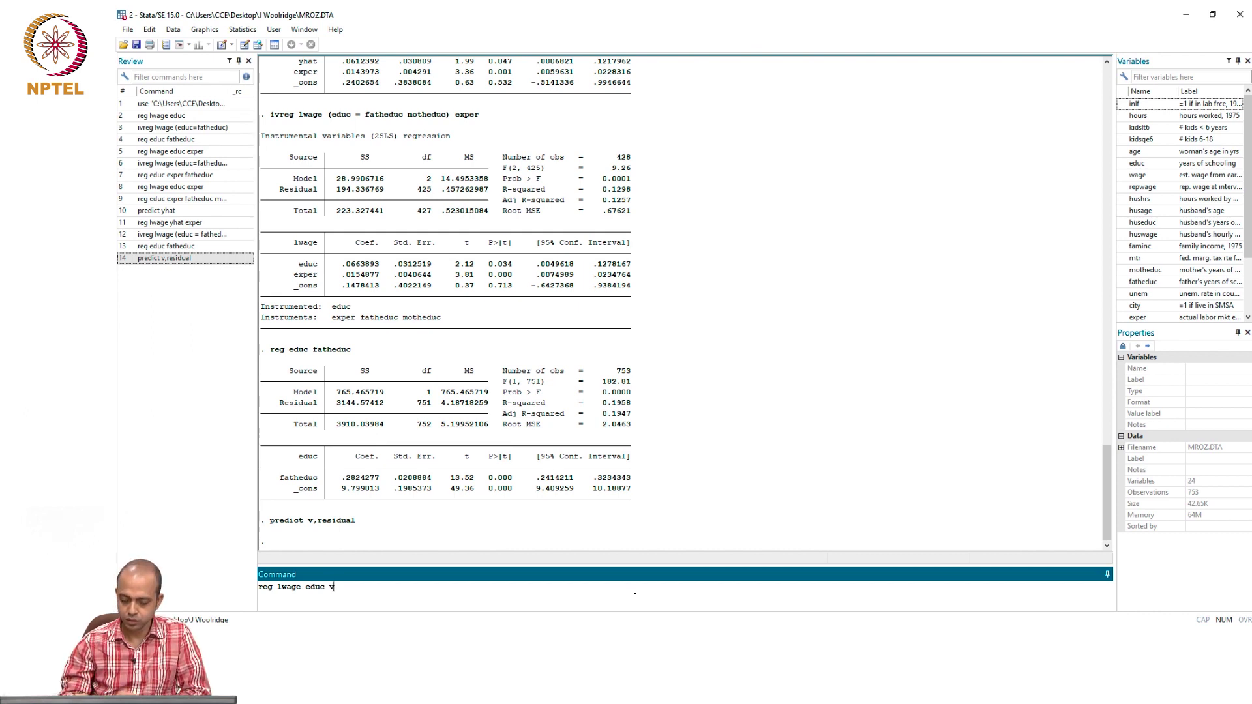
{"action": "key", "text": "Return"}
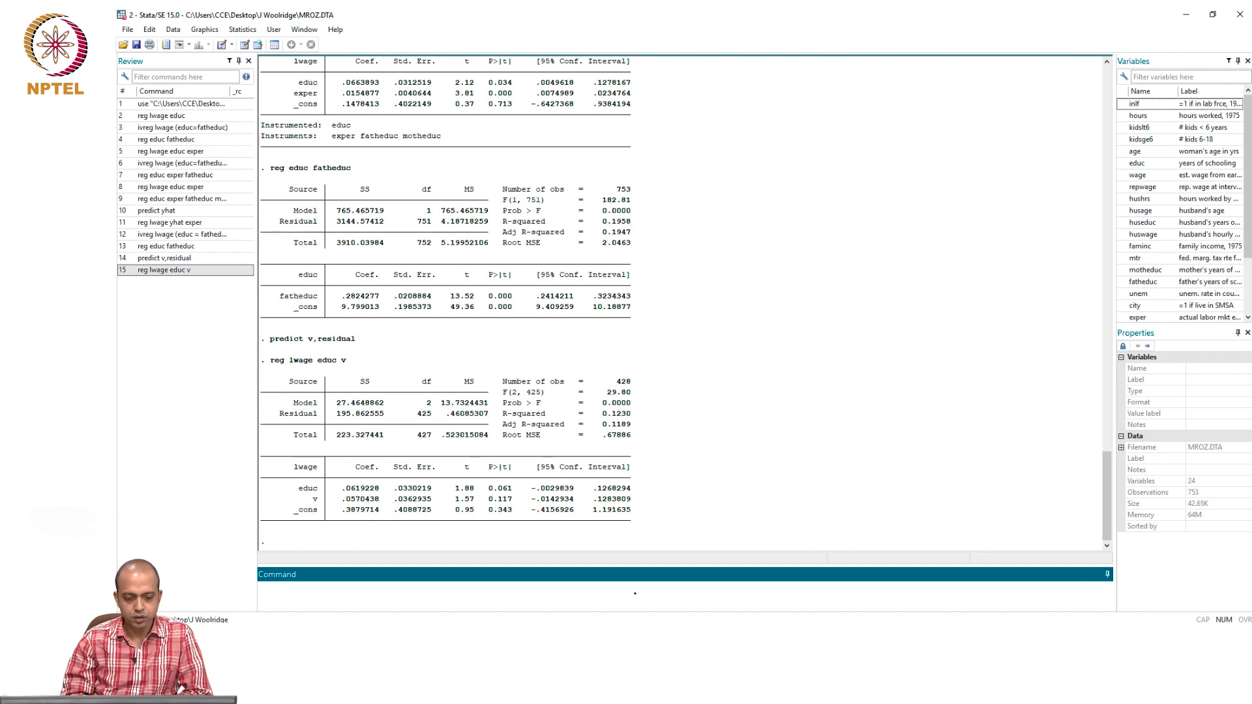